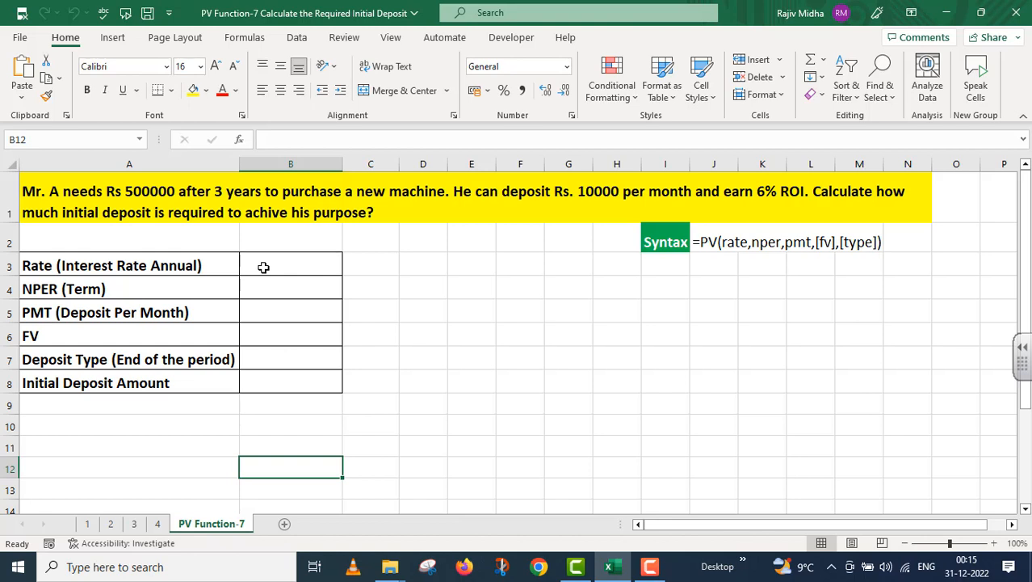
Step: Fill in an annual interest rate of 6%, a term of 3 and a monthly deposit of -10000 in B3:B5
left_click(264, 267)
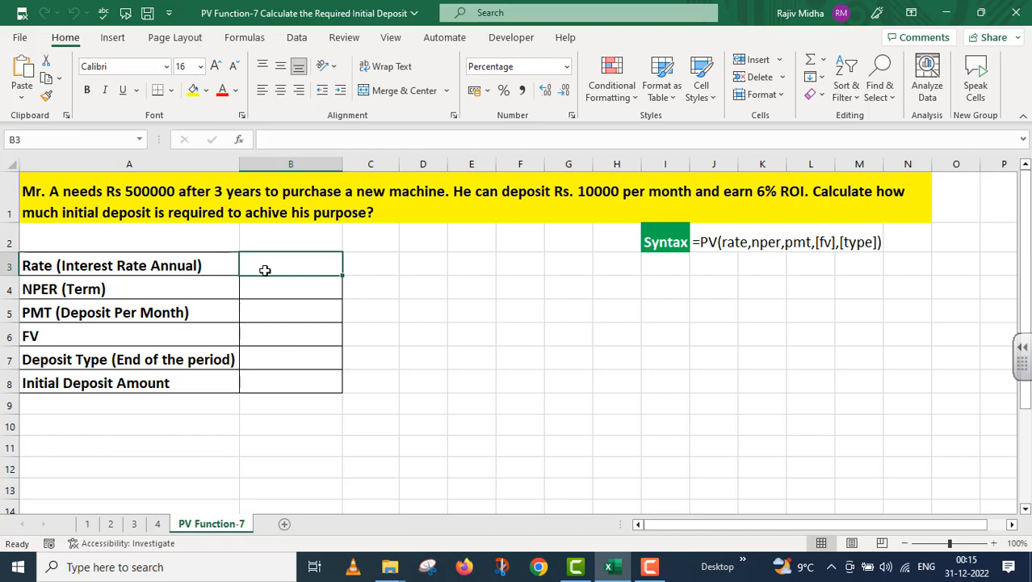
type("6%")
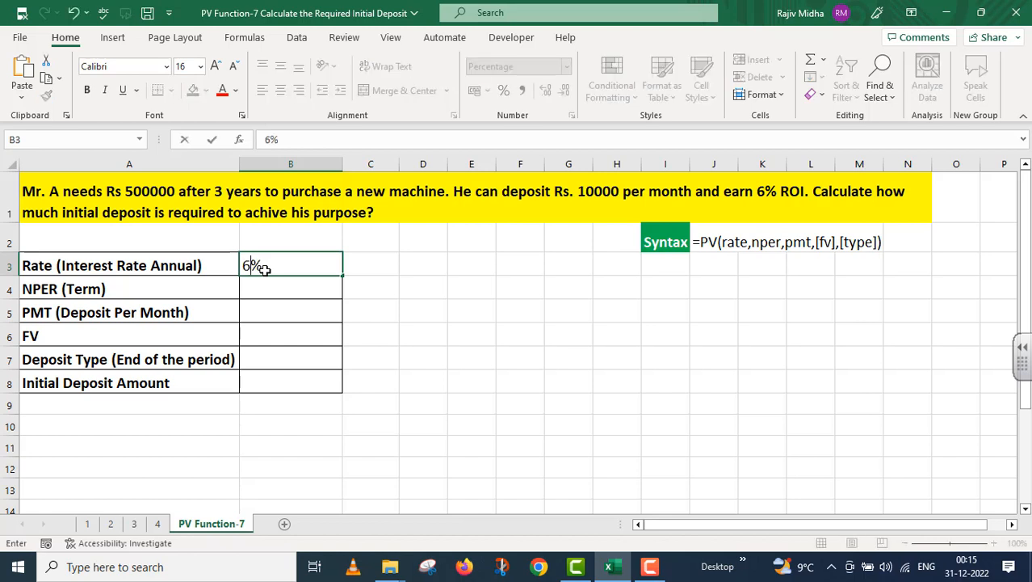
left_click(265, 289)
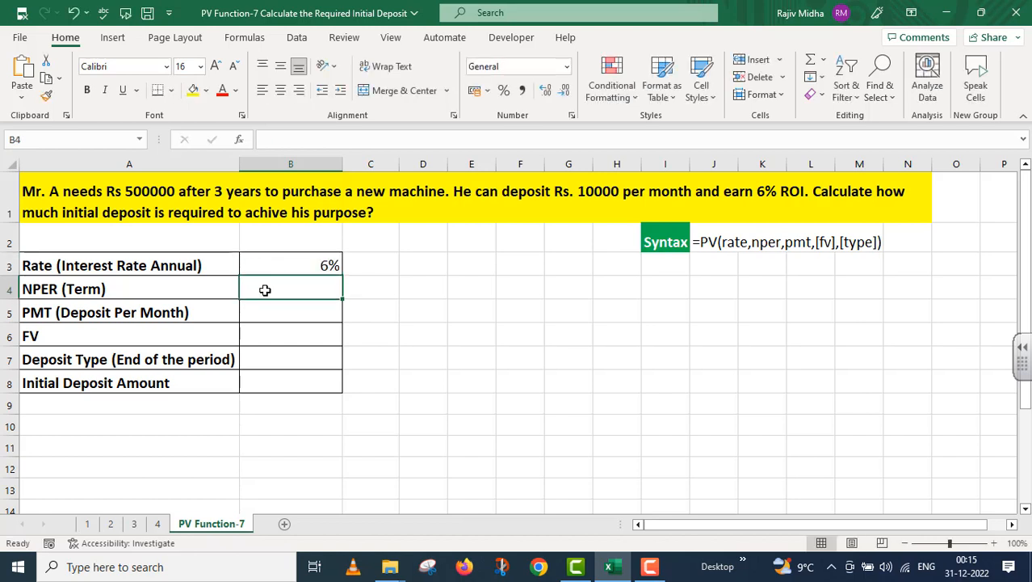
type("3")
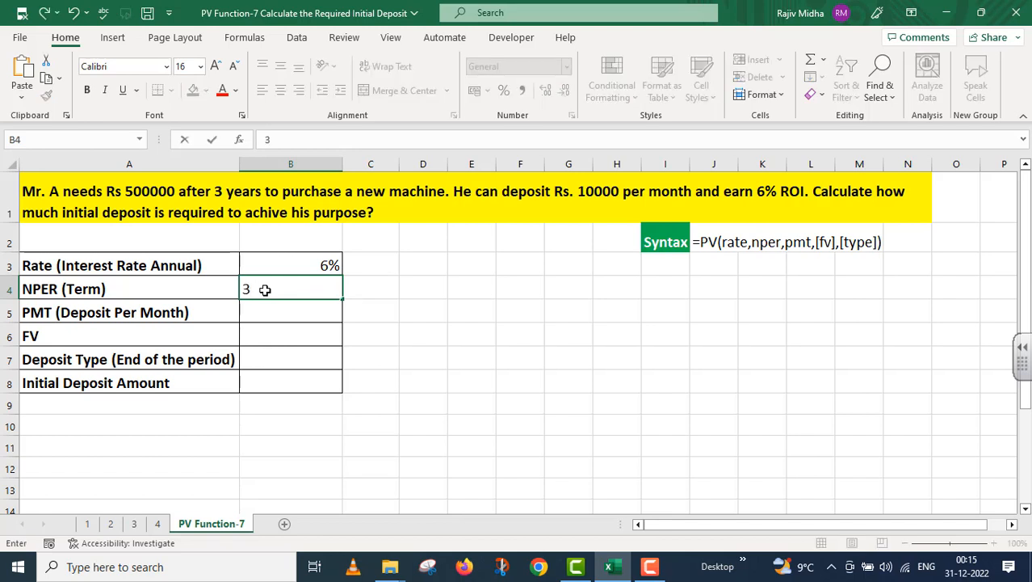
left_click(272, 310)
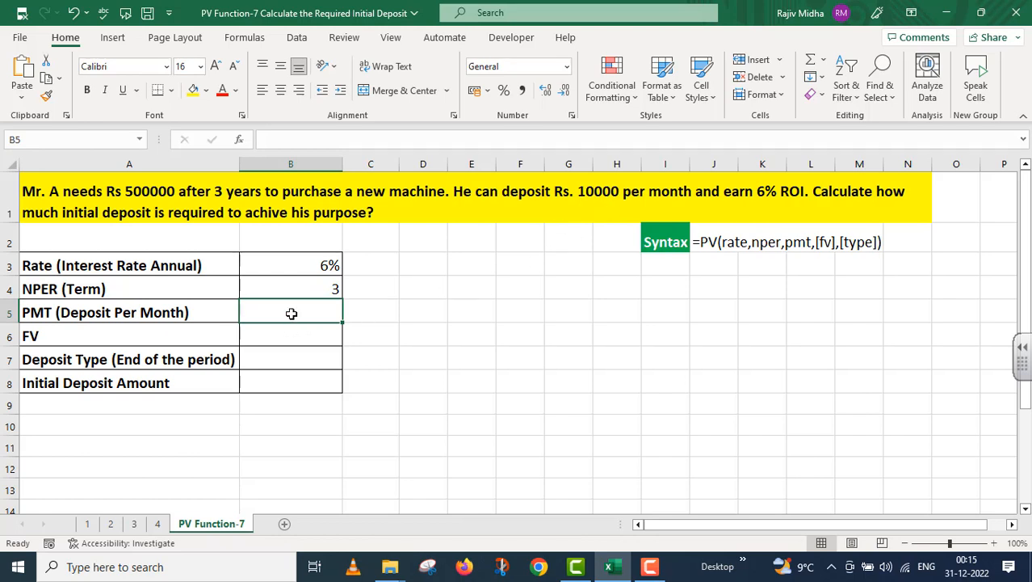
type("-1000")
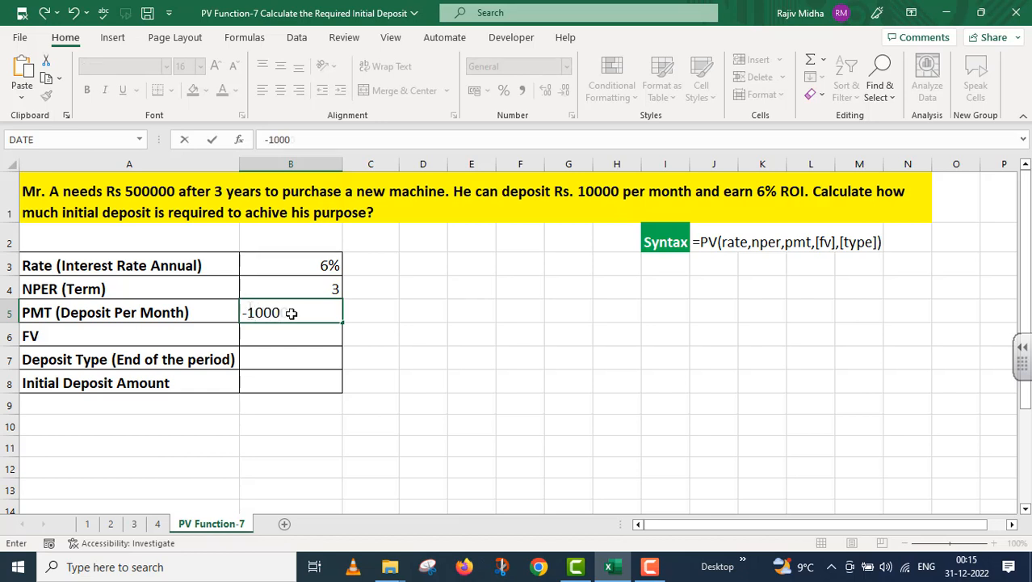
type("0")
Step: Enter 500000 as the FV in B6 and 0 as the end-of-period deposit type in B7
left_click(295, 333)
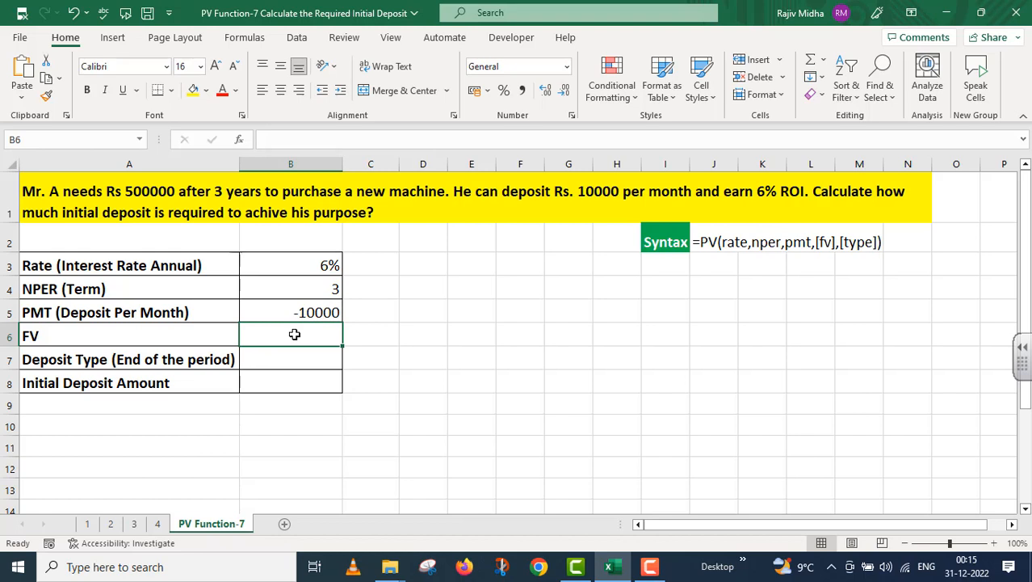
type("5")
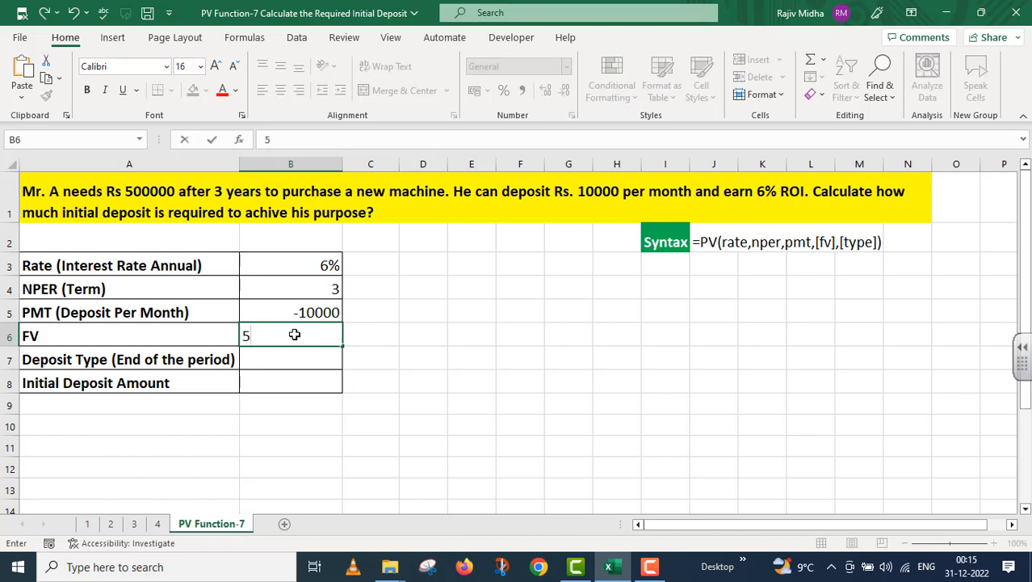
type("00000")
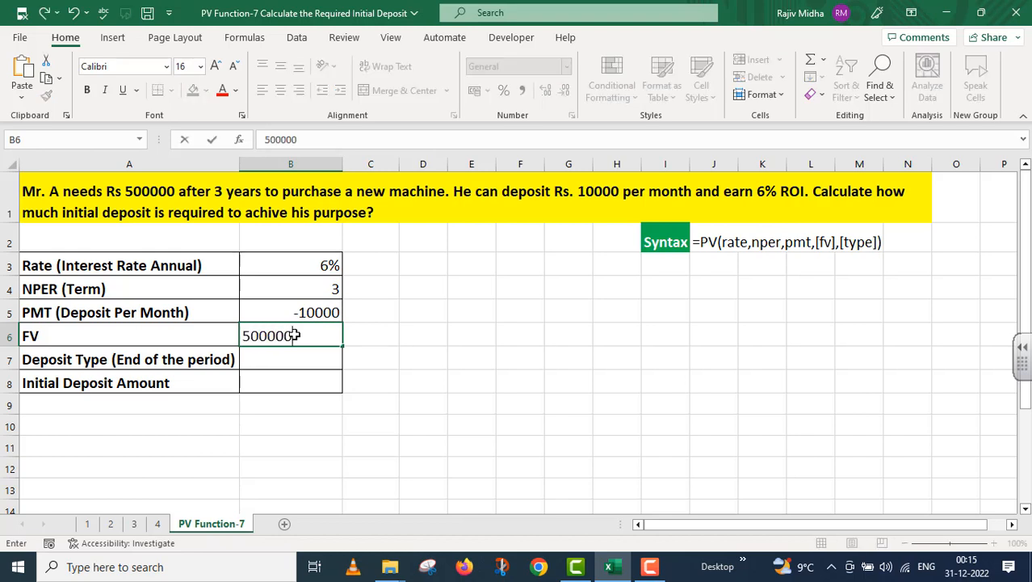
left_click(273, 360)
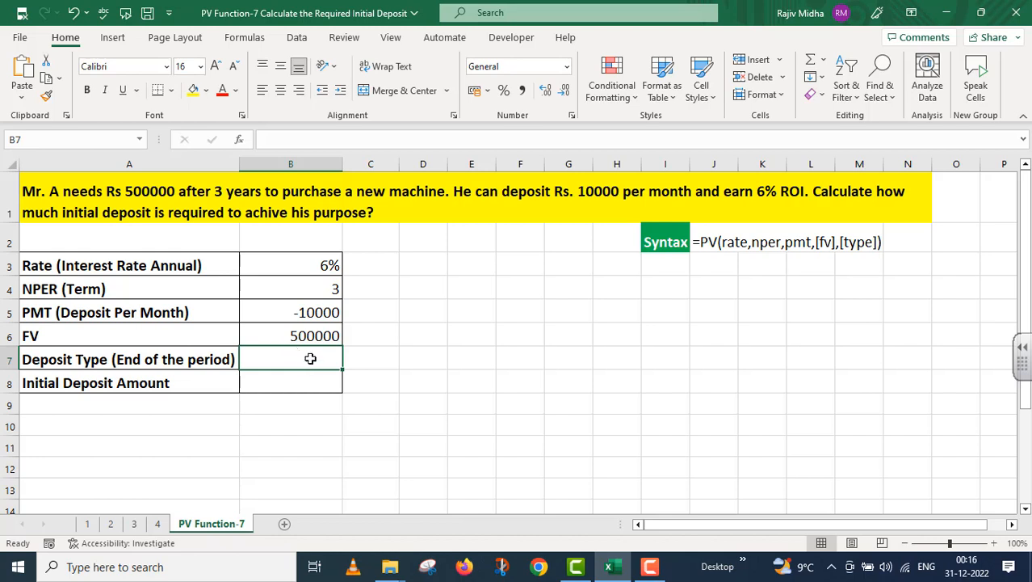
type("0")
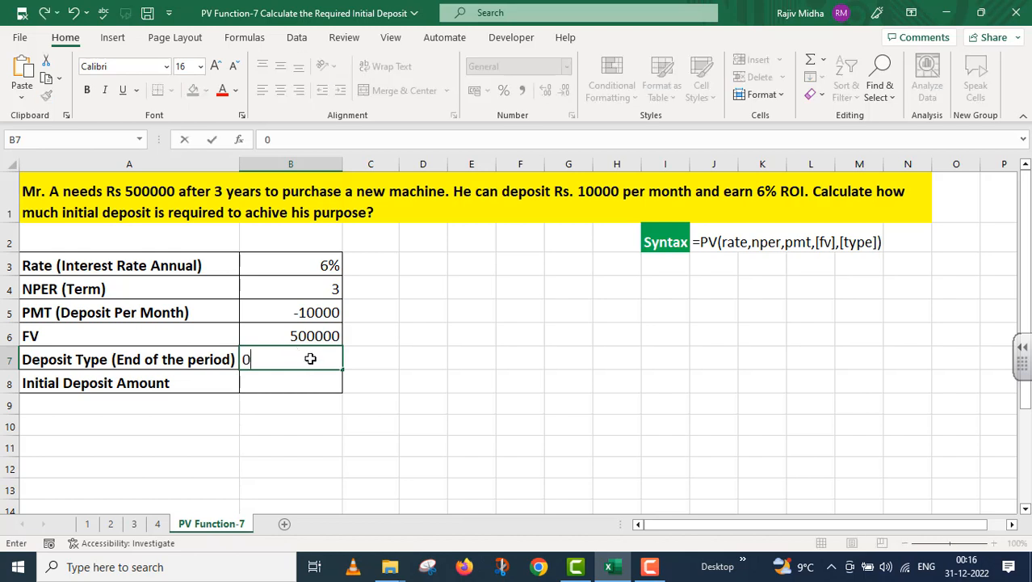
Step: Calculate the Initial Deposit Amount in B8 with the formula =PV(B3/12,B4*12,B5,B6,B7)
left_click(269, 384)
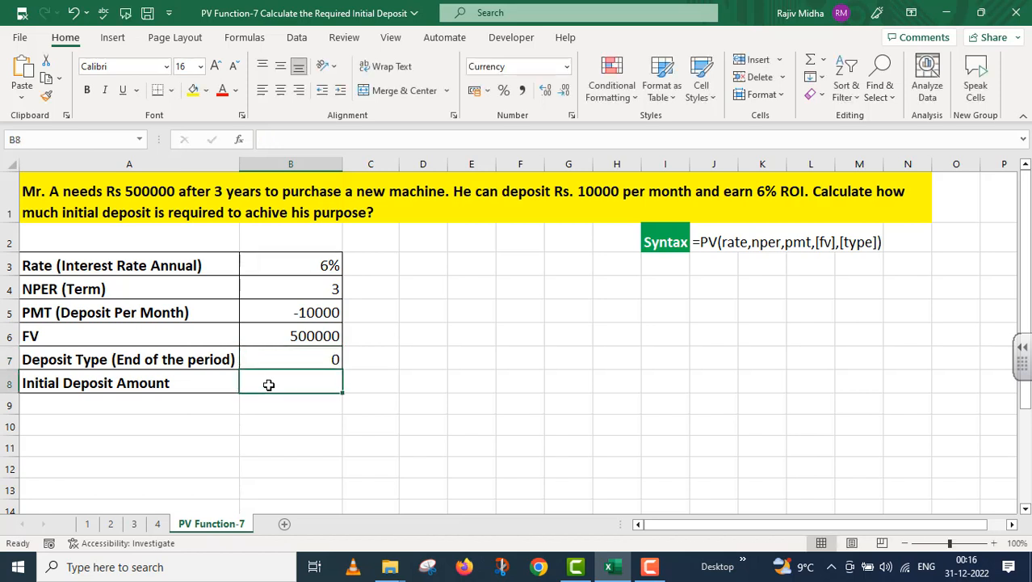
type("=PV(")
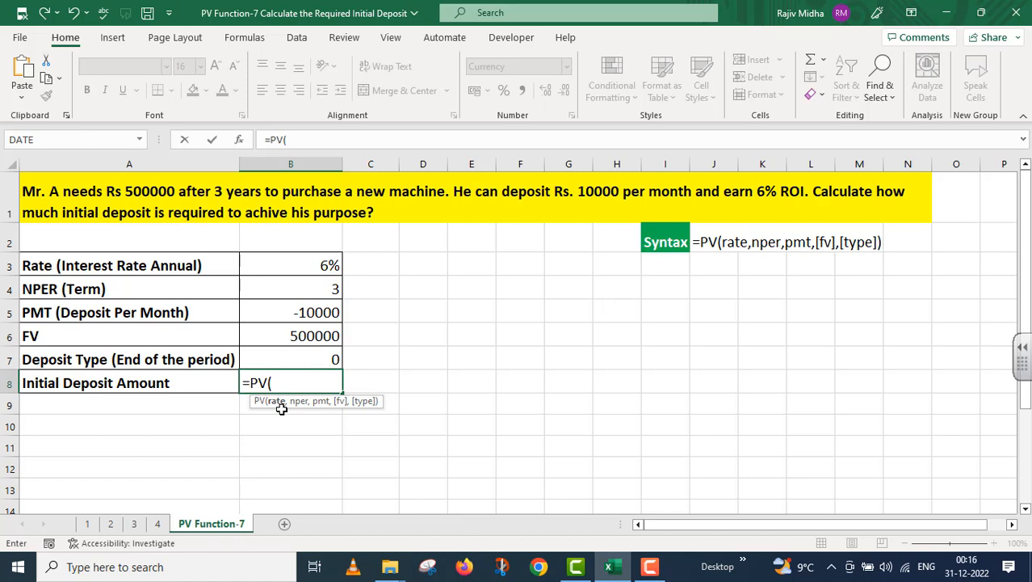
left_click(320, 267)
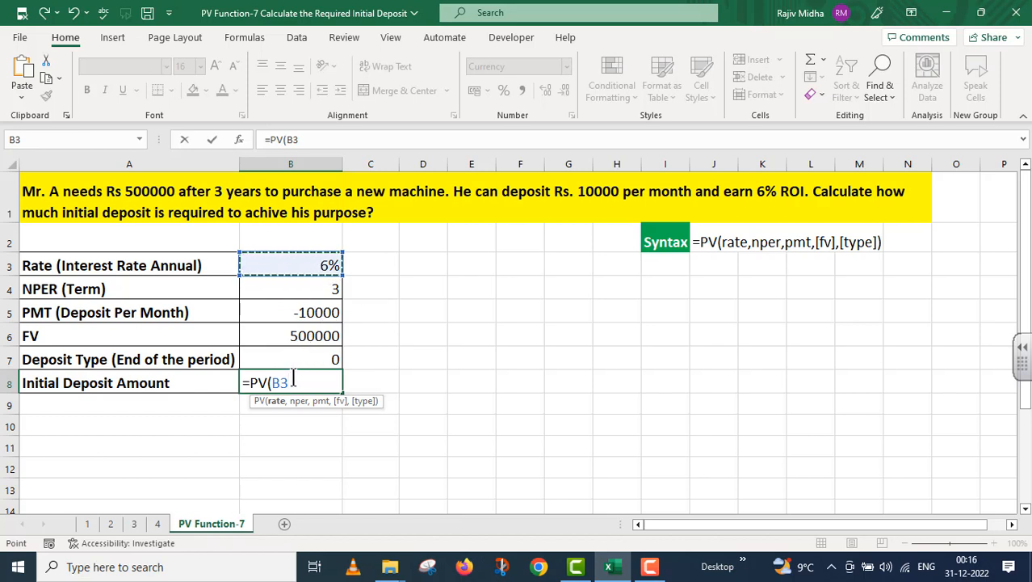
type("/12,")
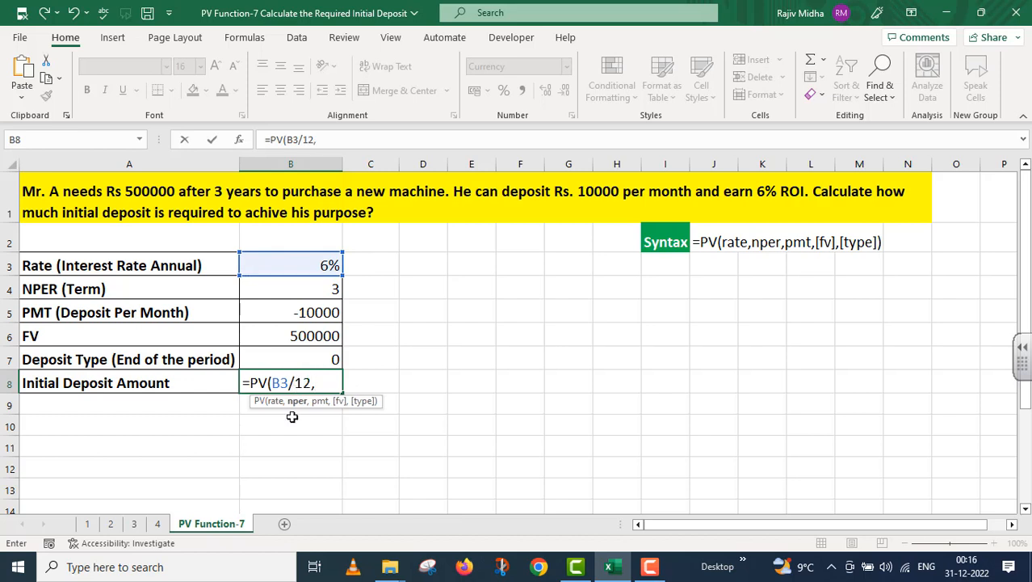
left_click(299, 289)
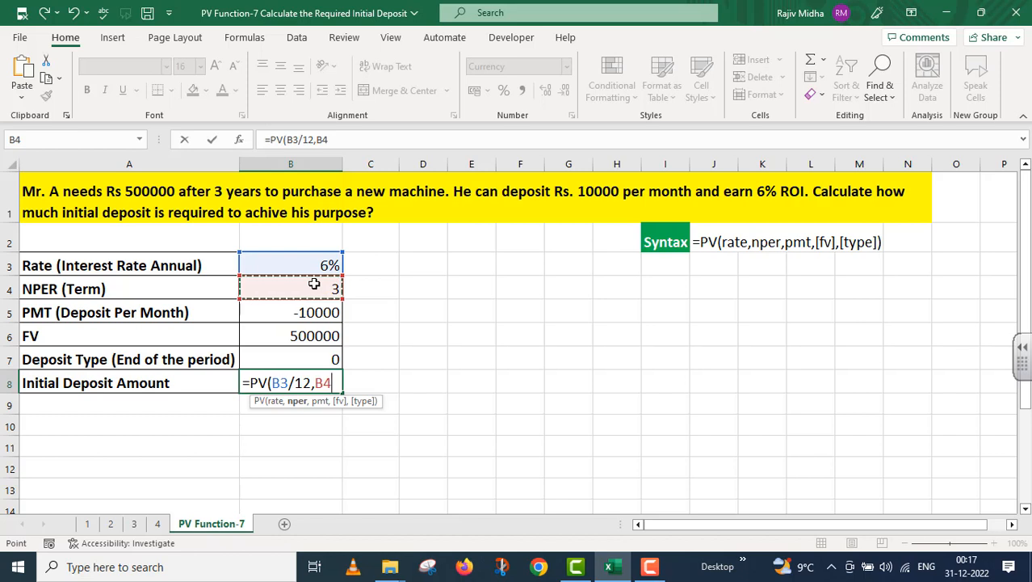
type("*1")
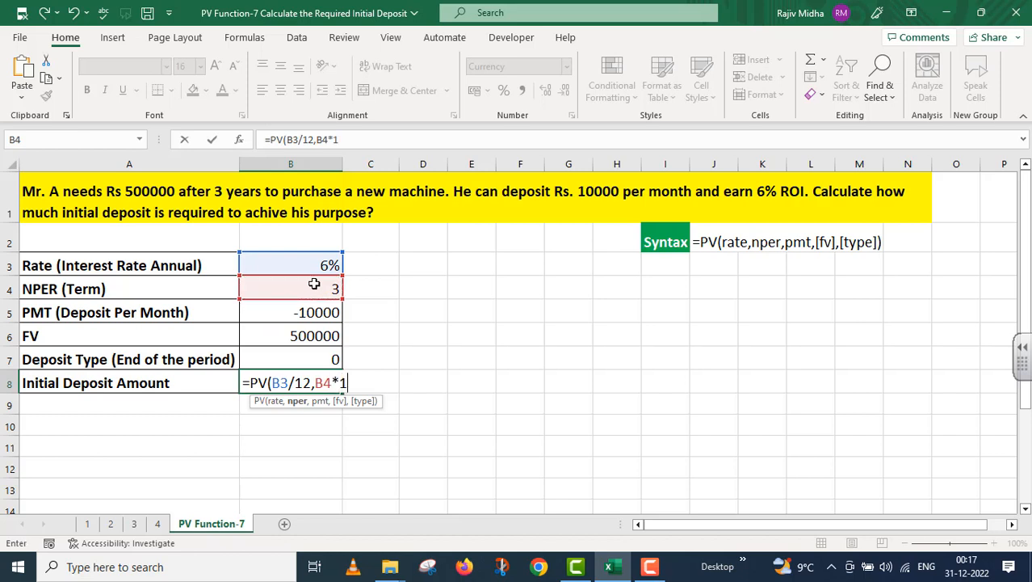
type("2,")
left_click(332, 312)
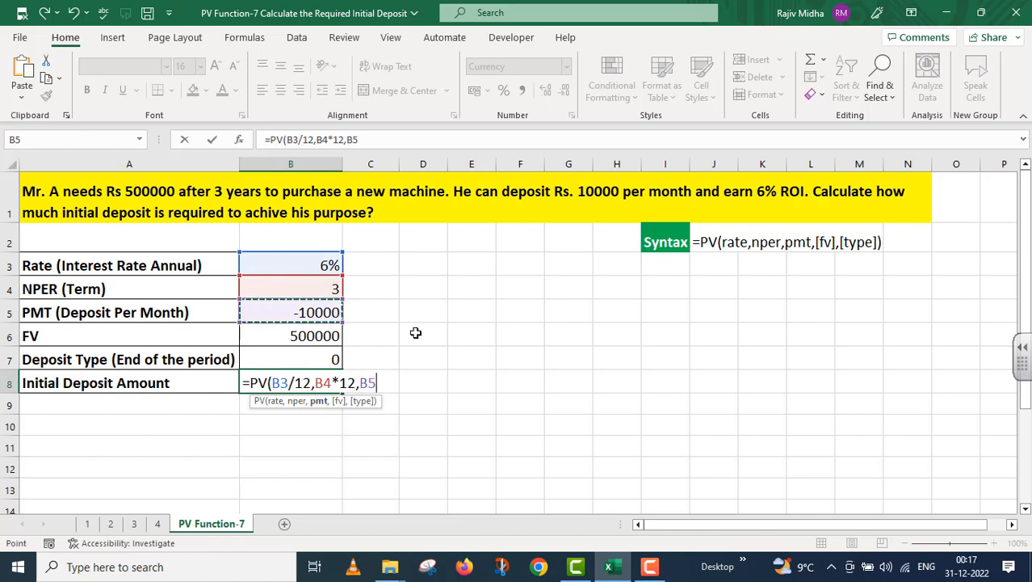
type(",")
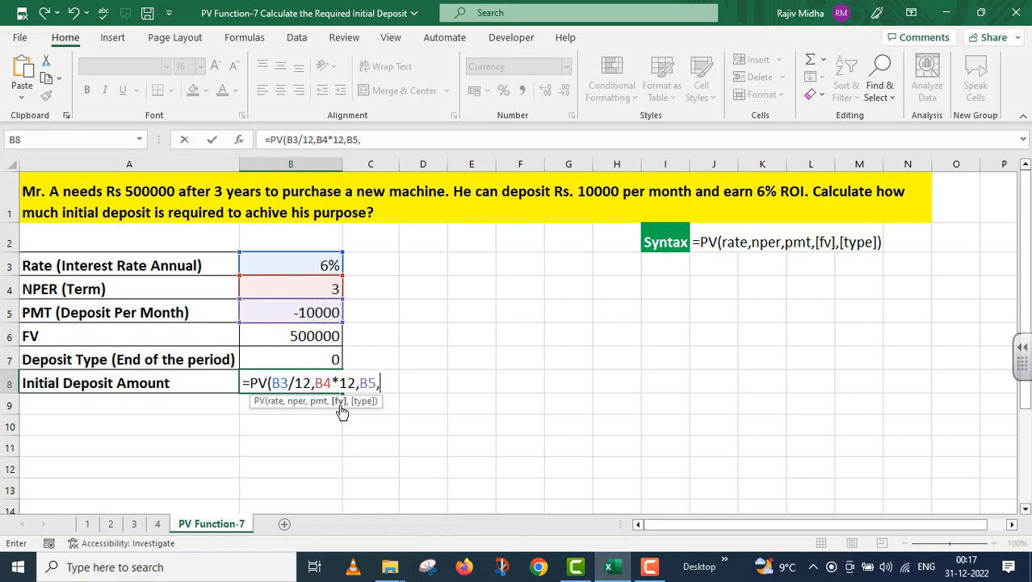
left_click(315, 336)
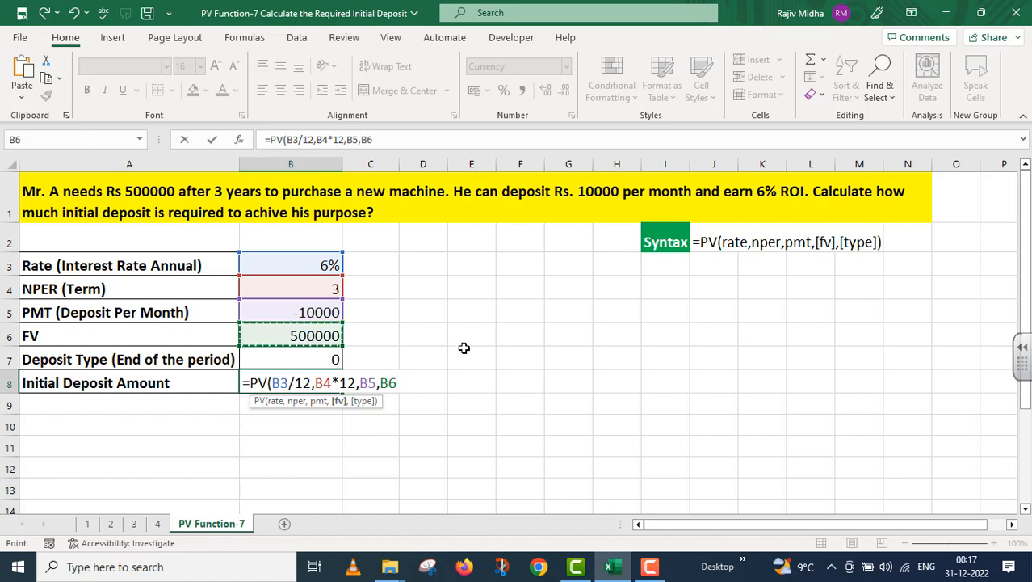
type(",")
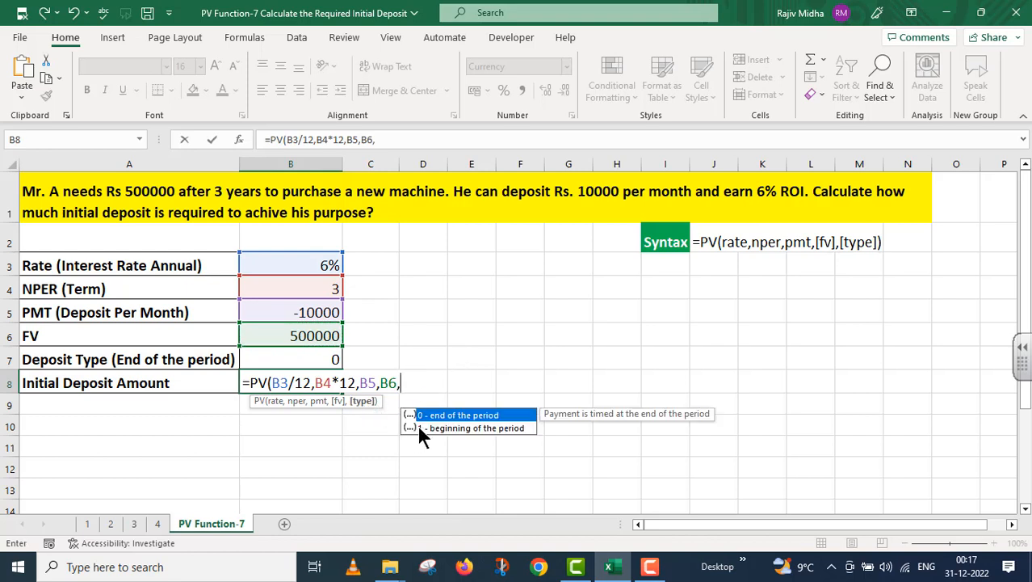
left_click(306, 362)
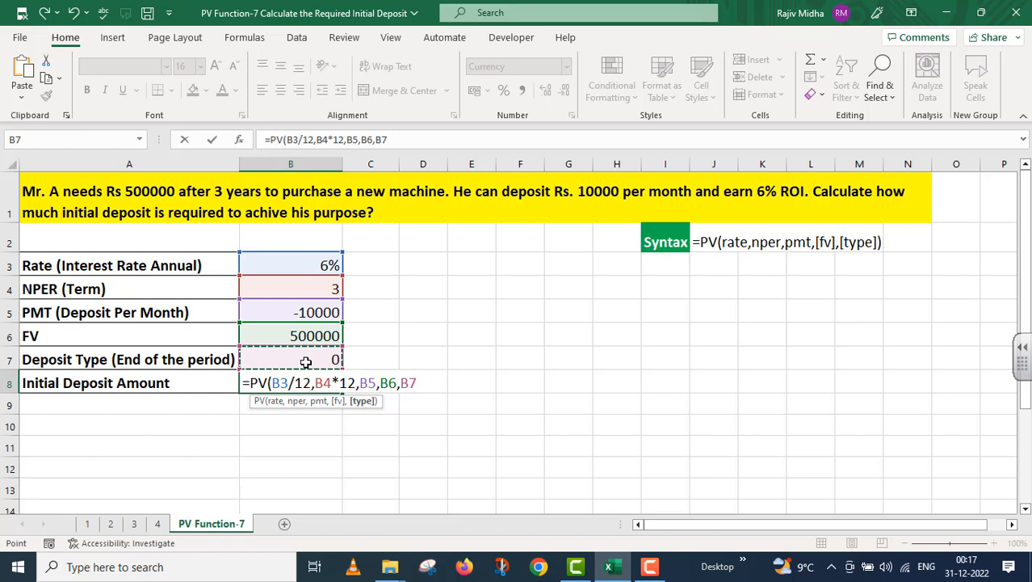
type(")")
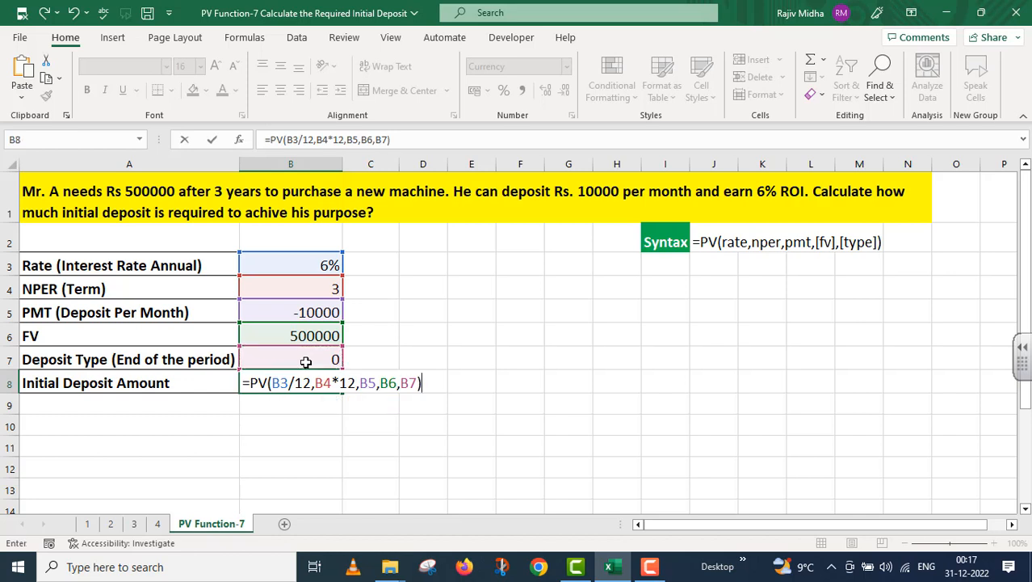
key("Return")
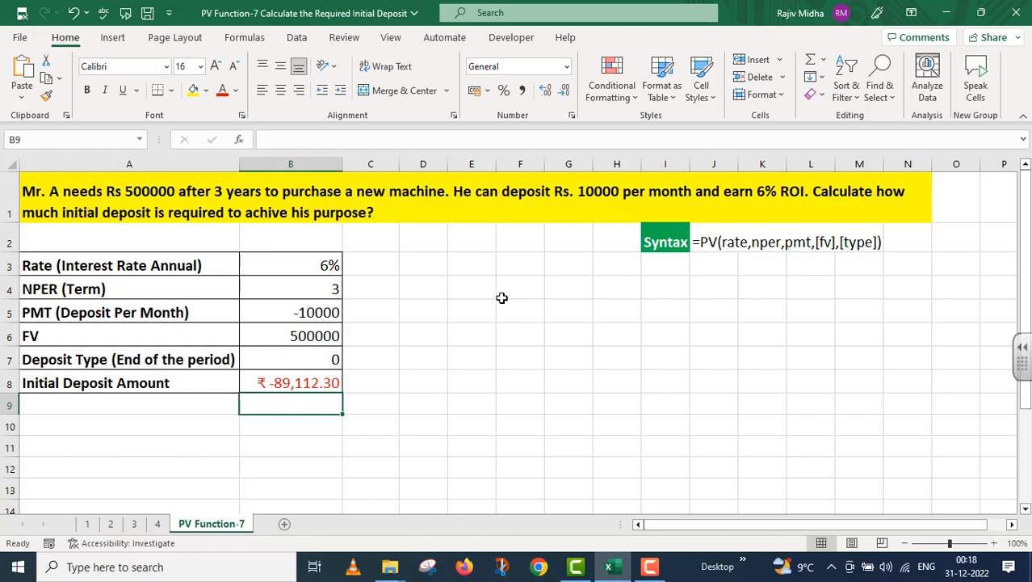
Step: Copy the PV formula from B8 into D8 as plain text, prefixed with an apostrophe
left_click(331, 385)
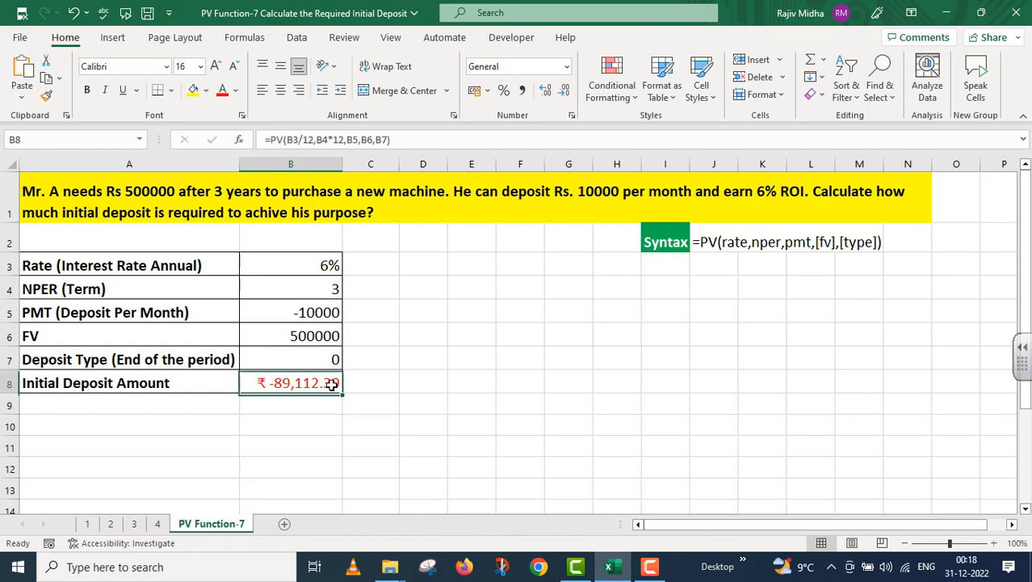
left_click(400, 140)
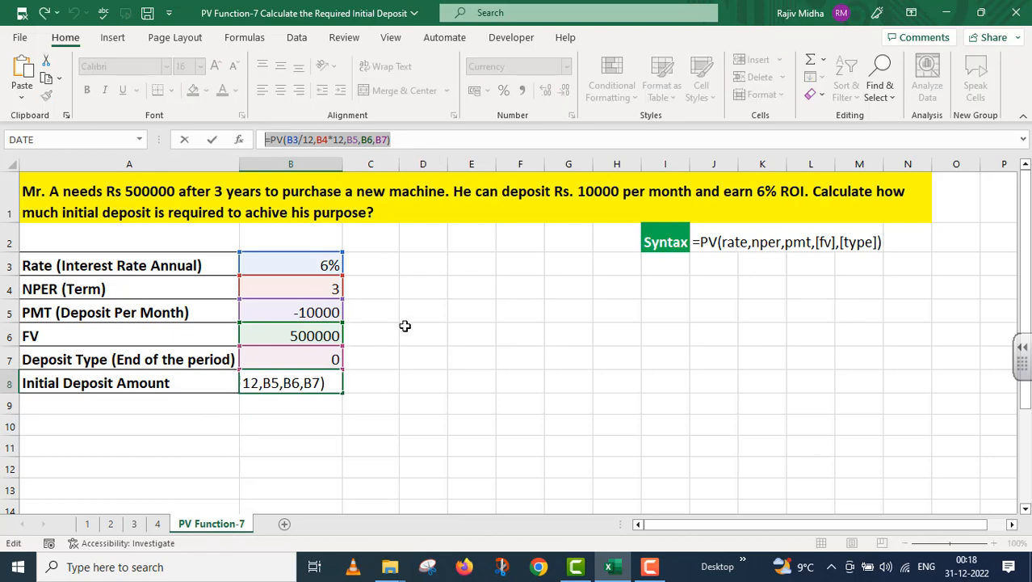
key("Return")
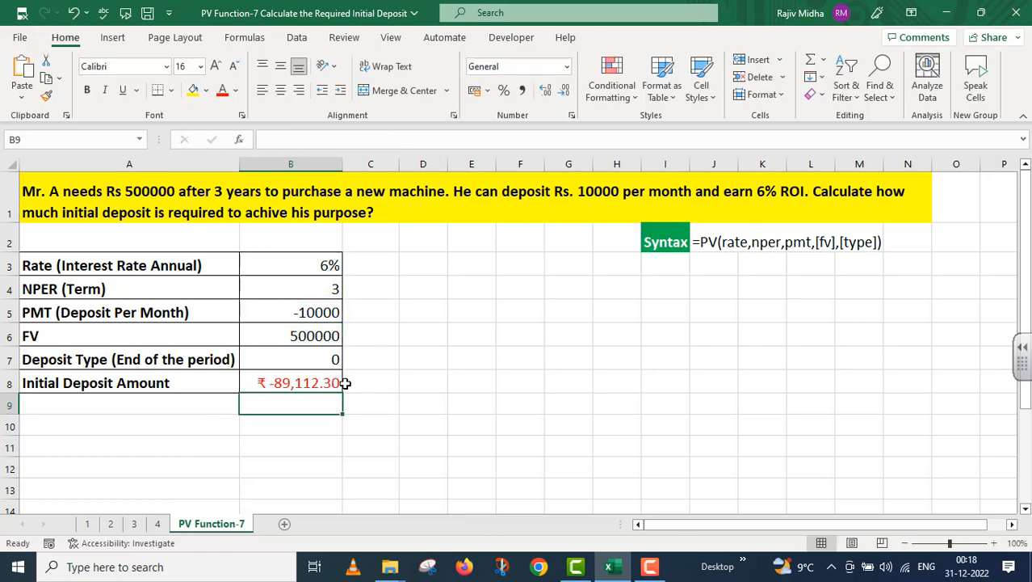
double_click(422, 389)
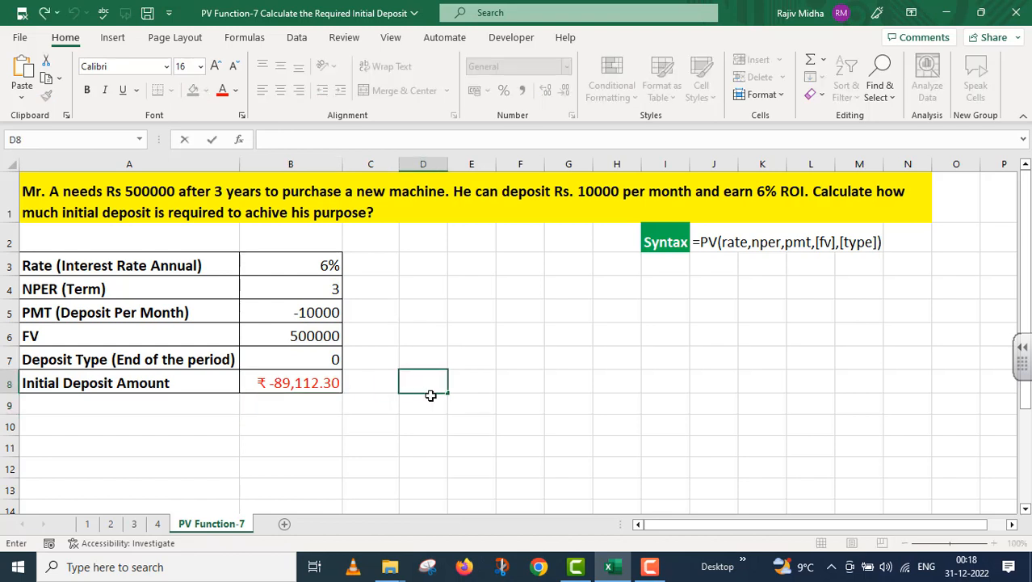
key("ctrl+v")
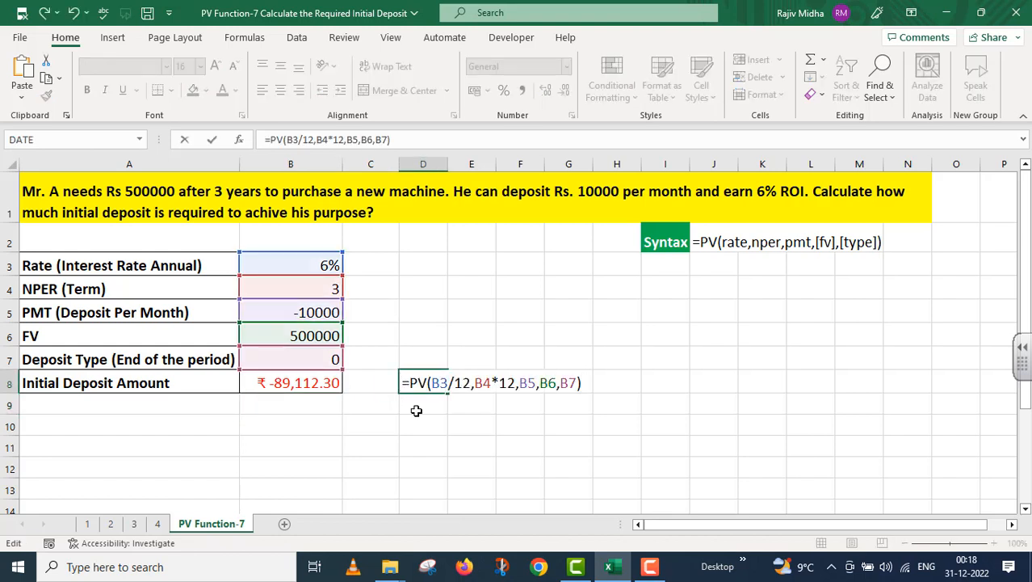
key("Home")
type("'")
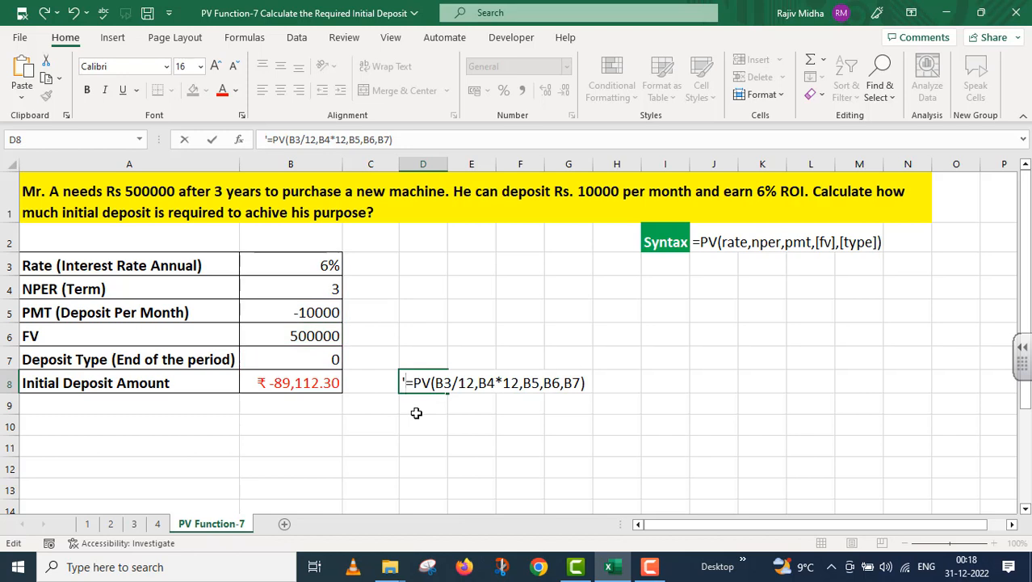